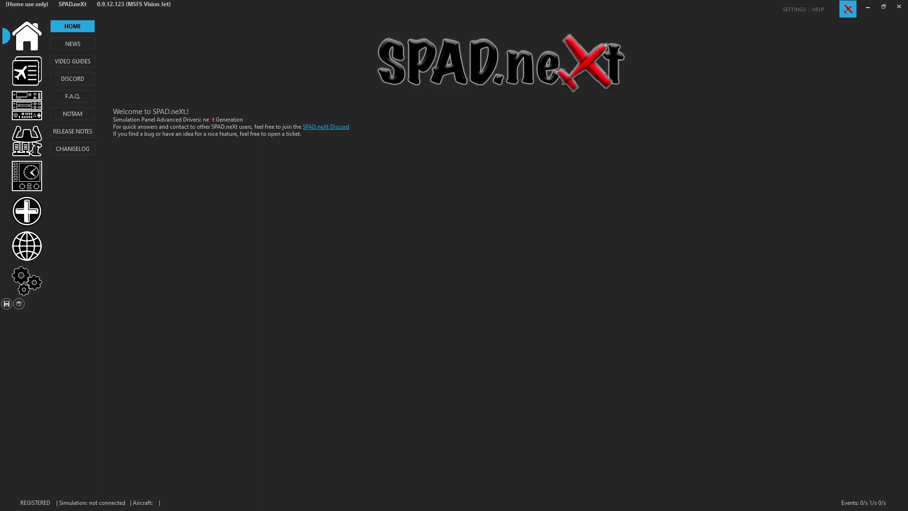
Step: Check in Device Manager which COM port the Arduino Mega 2560 is using, and close it
{"action": "key", "text": "super"}
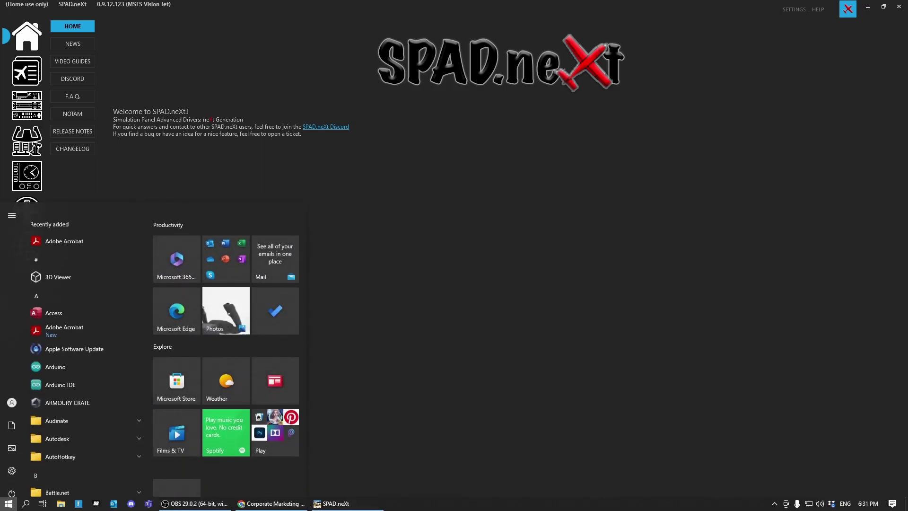
{"action": "type", "text": "dev"}
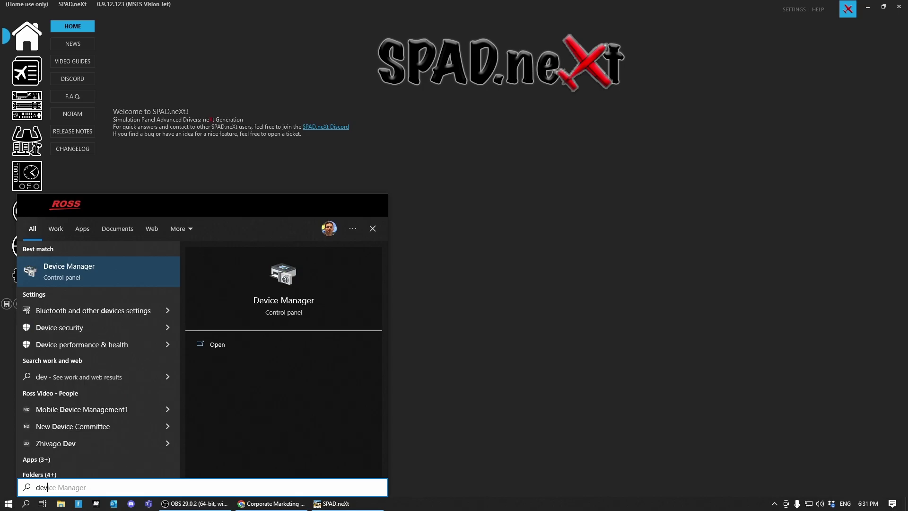
{"action": "key", "text": "Return"}
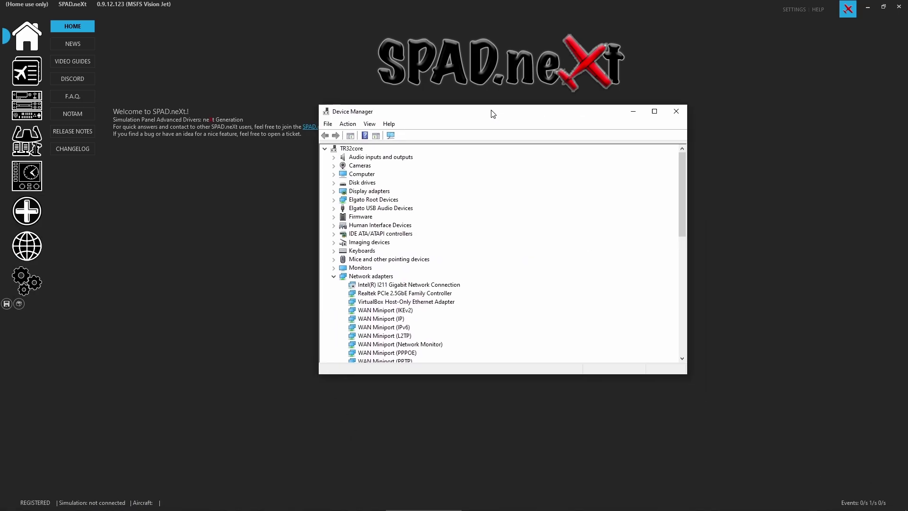
{"action": "left_click_drag", "start_coordinate": [492, 111], "coordinate": [385, 97]}
{"action": "scroll", "coordinate": [284, 236], "scroll_direction": "down", "scroll_amount": 2}
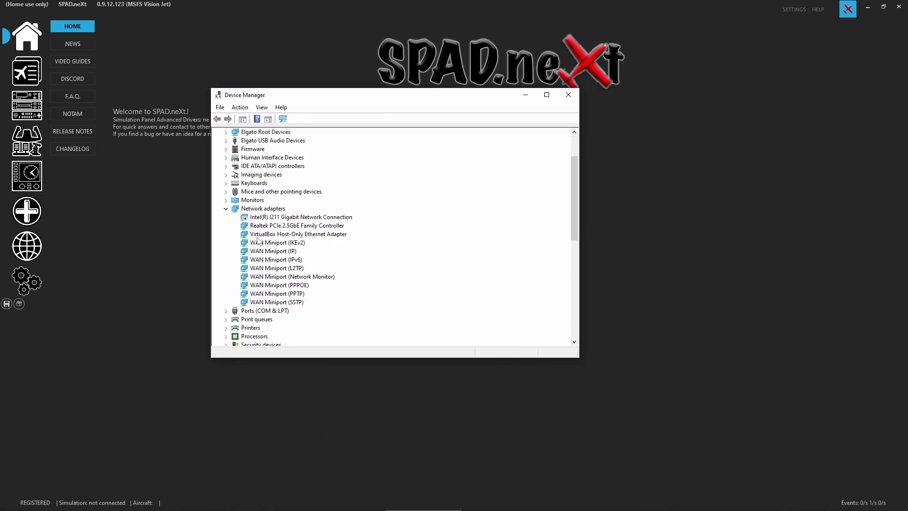
{"action": "left_click", "coordinate": [226, 209]}
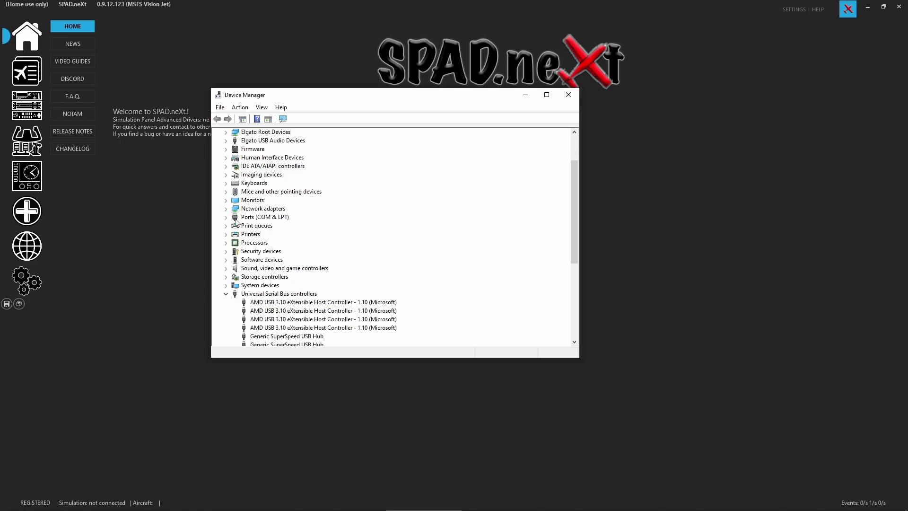
{"action": "left_click", "coordinate": [226, 217]}
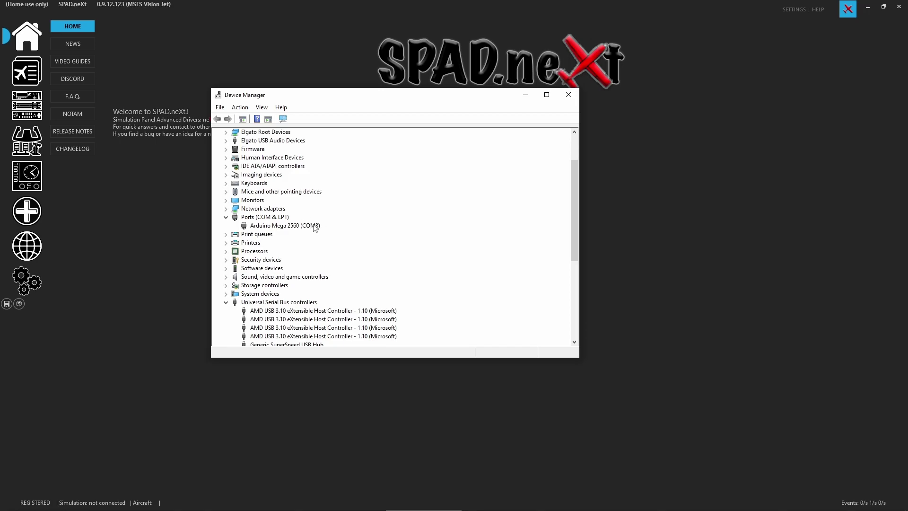
{"action": "left_click", "coordinate": [569, 94]}
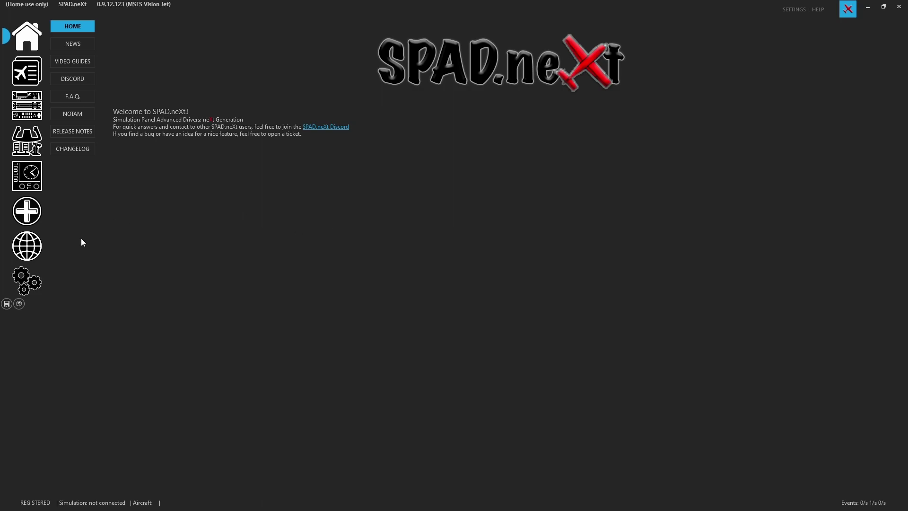
Step: Add a new serial device on port COM3 with the RealSimGear protocol in the device settings
{"action": "left_click", "coordinate": [26, 280]}
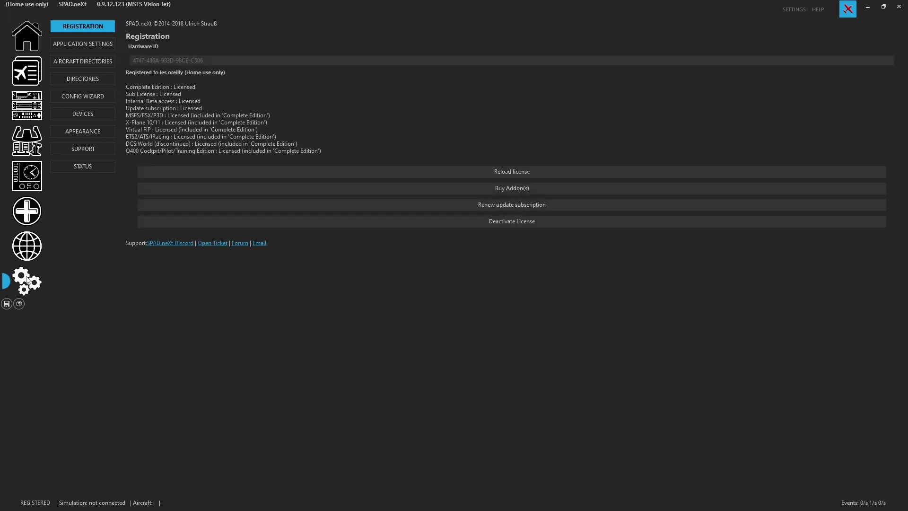
{"action": "left_click", "coordinate": [86, 114]}
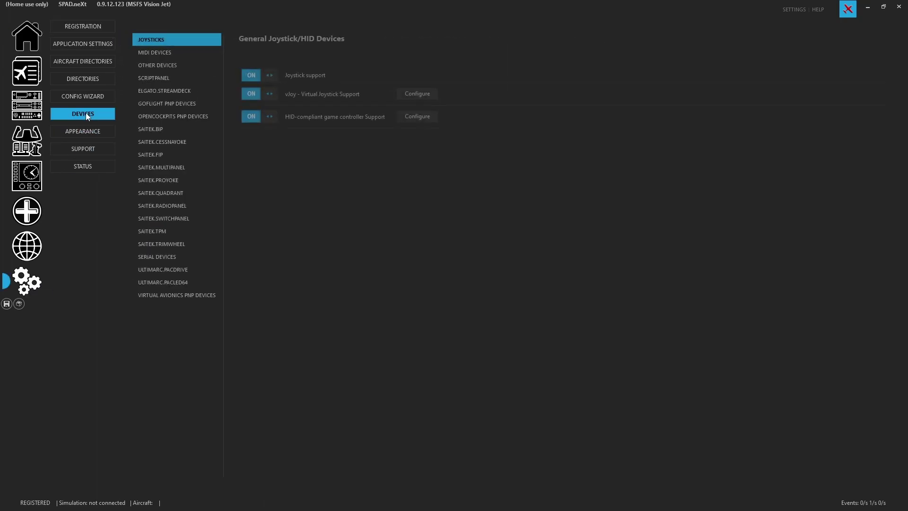
{"action": "left_click", "coordinate": [156, 257]}
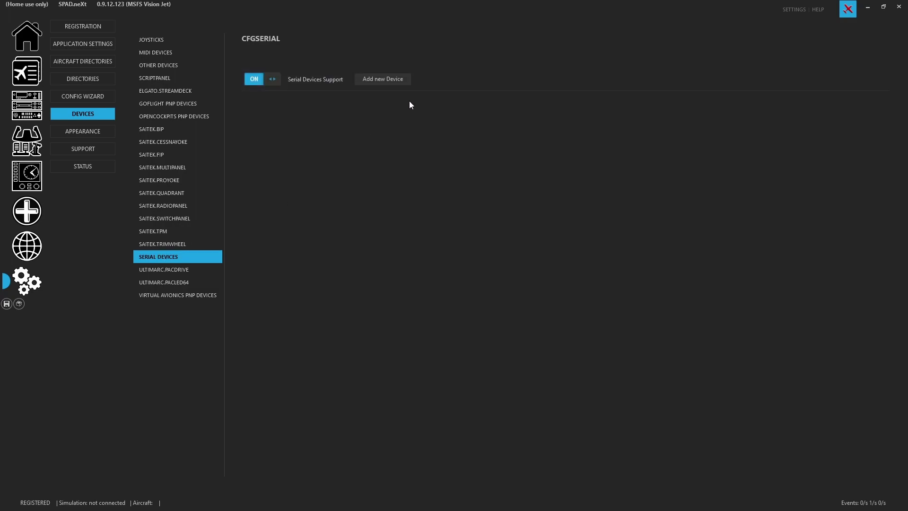
{"action": "left_click", "coordinate": [393, 80]}
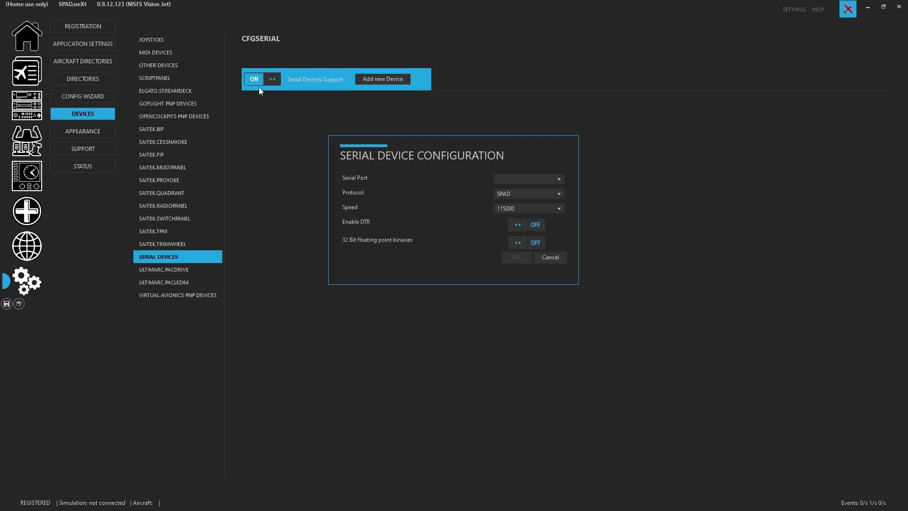
{"action": "left_click", "coordinate": [512, 179]}
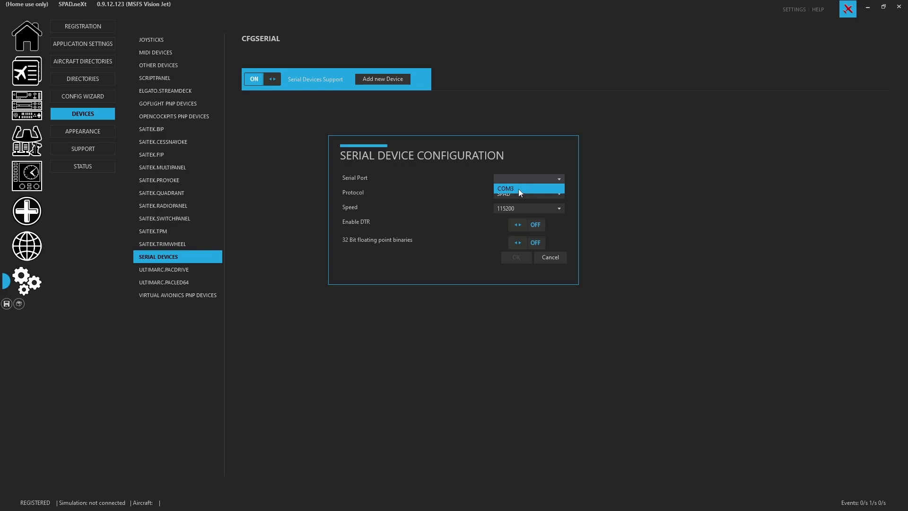
{"action": "left_click", "coordinate": [518, 189]}
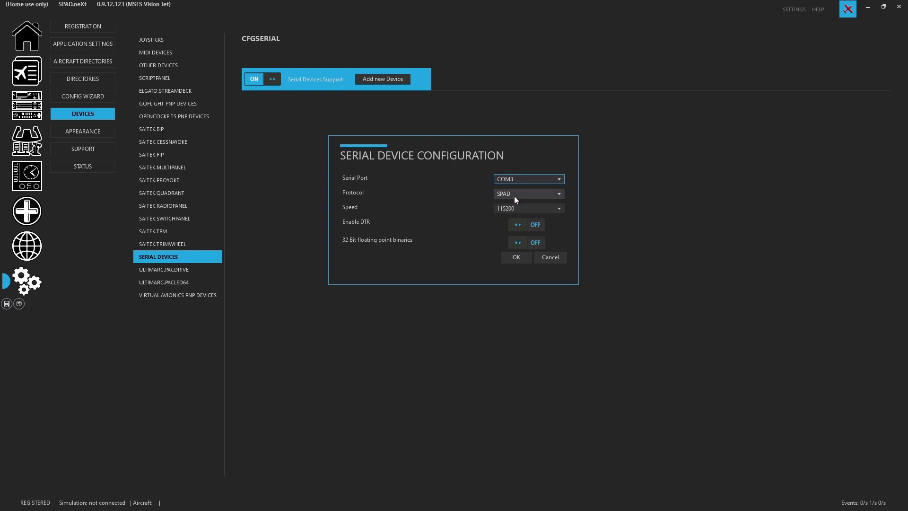
{"action": "left_click", "coordinate": [518, 194]}
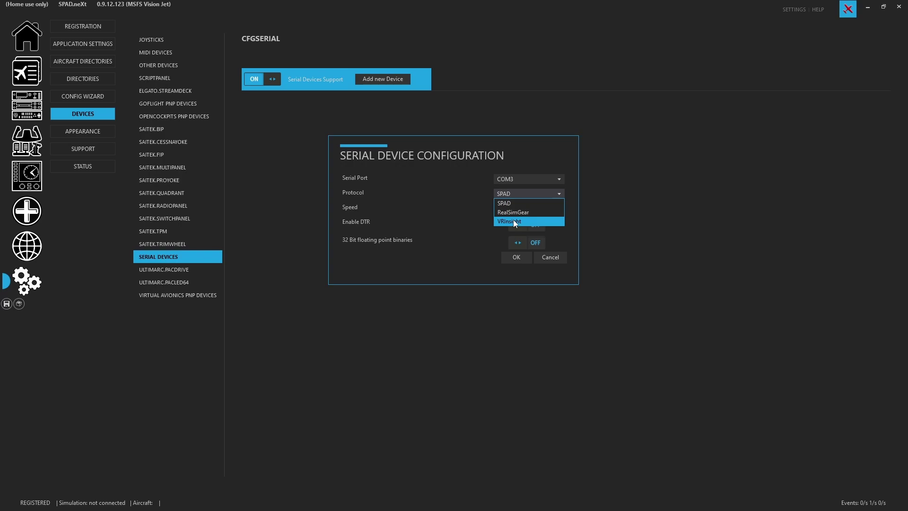
{"action": "left_click", "coordinate": [513, 213]}
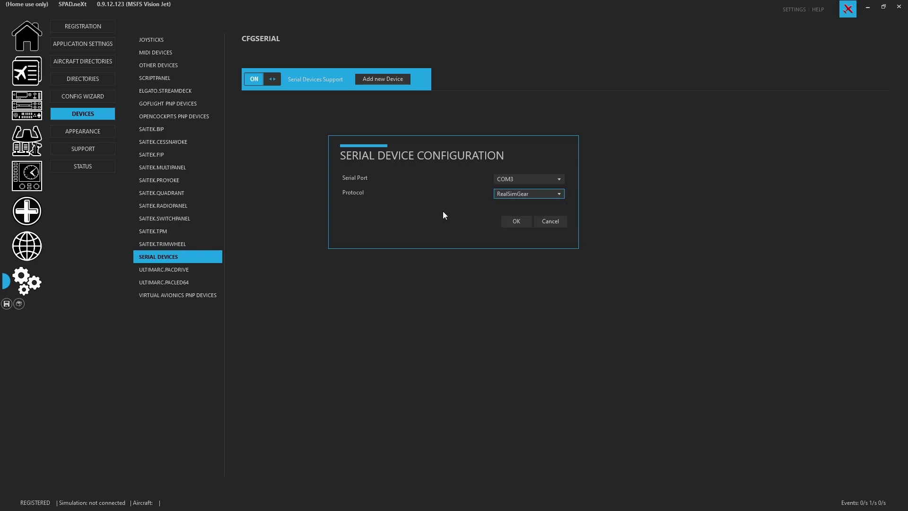
{"action": "left_click", "coordinate": [518, 223]}
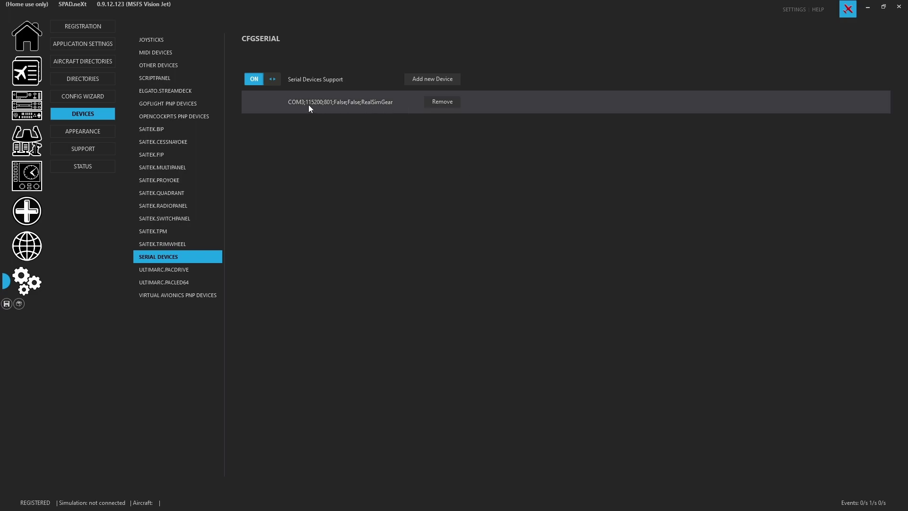
Step: Restart SPAD.neXt and open the configuration page of the RealSimGear-GNS530 (COM3) device
{"action": "left_click", "coordinate": [26, 111]}
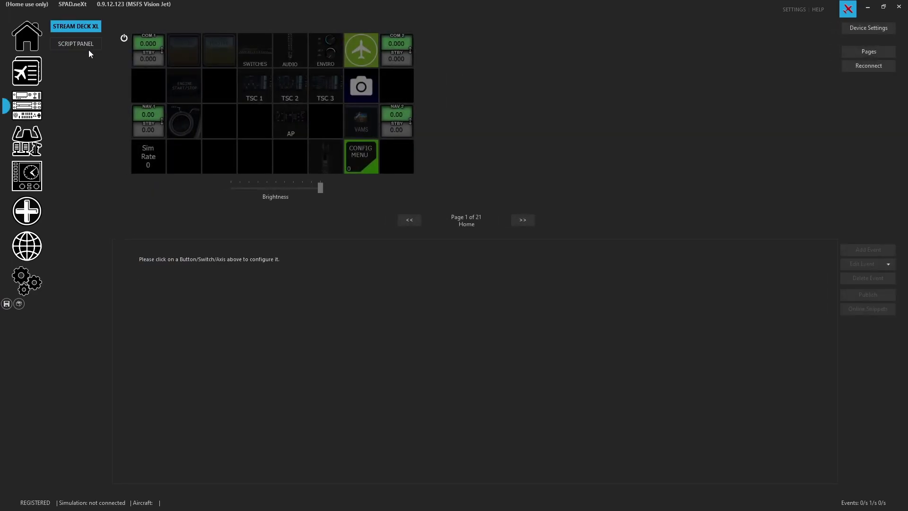
{"action": "left_click", "coordinate": [900, 12]}
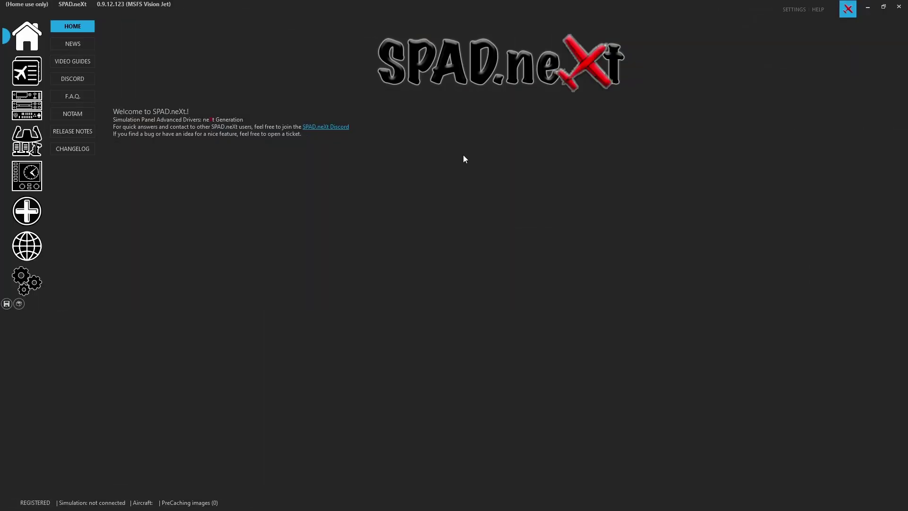
{"action": "left_click", "coordinate": [35, 111]}
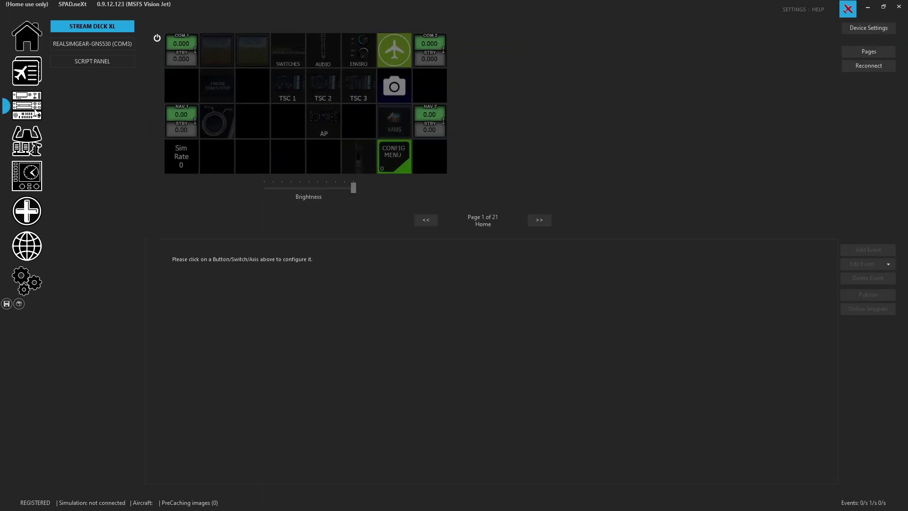
{"action": "left_click", "coordinate": [103, 46]}
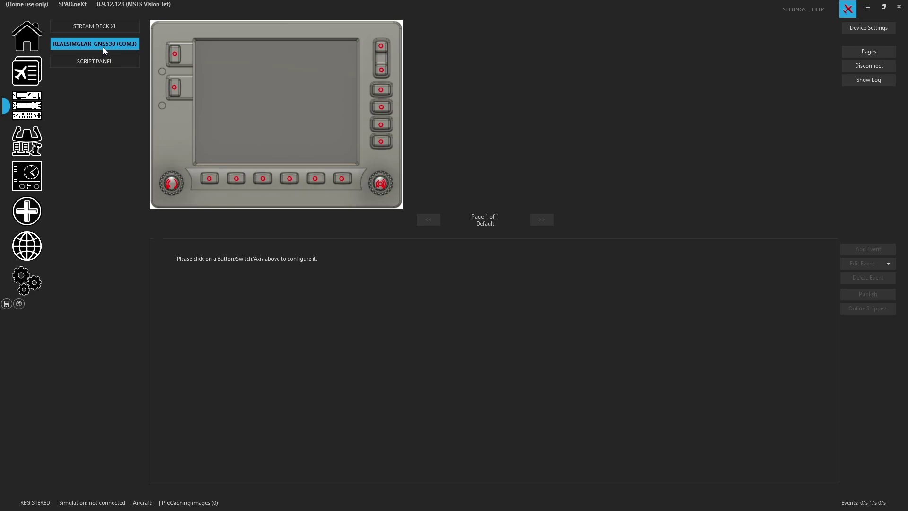
Step: Open the online snippets from the GNS530's left knob, remove the current-aircraft filter and list the RealSimGear-GNS530 Complete Device snippets
{"action": "left_click", "coordinate": [174, 193]}
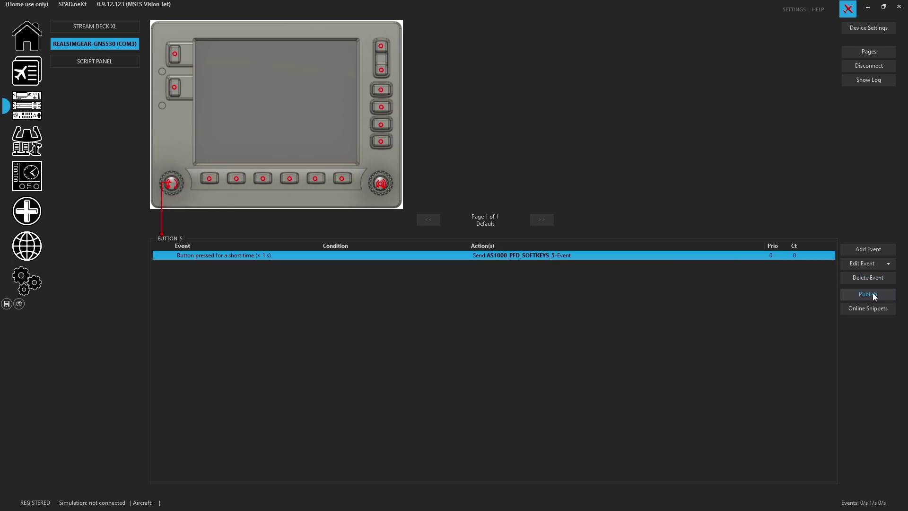
{"action": "left_click", "coordinate": [871, 310]}
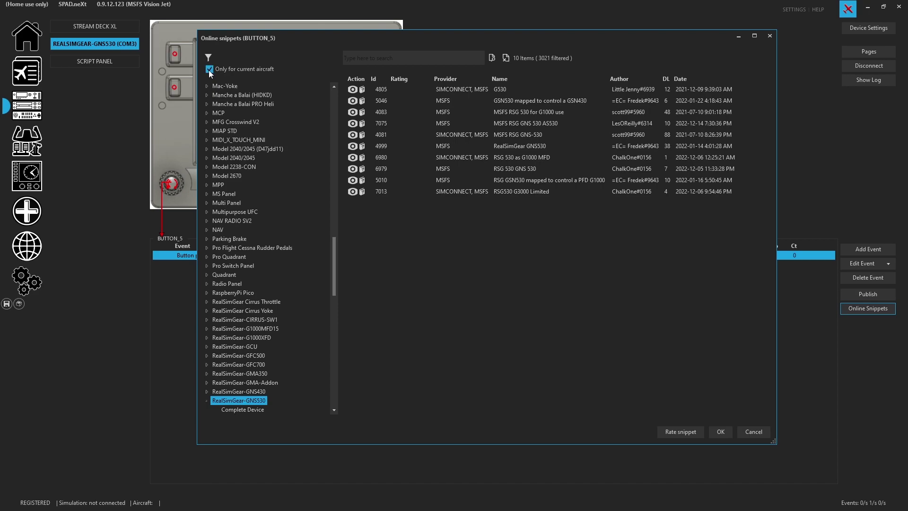
{"action": "scroll", "coordinate": [336, 267], "scroll_direction": "down", "scroll_amount": 8}
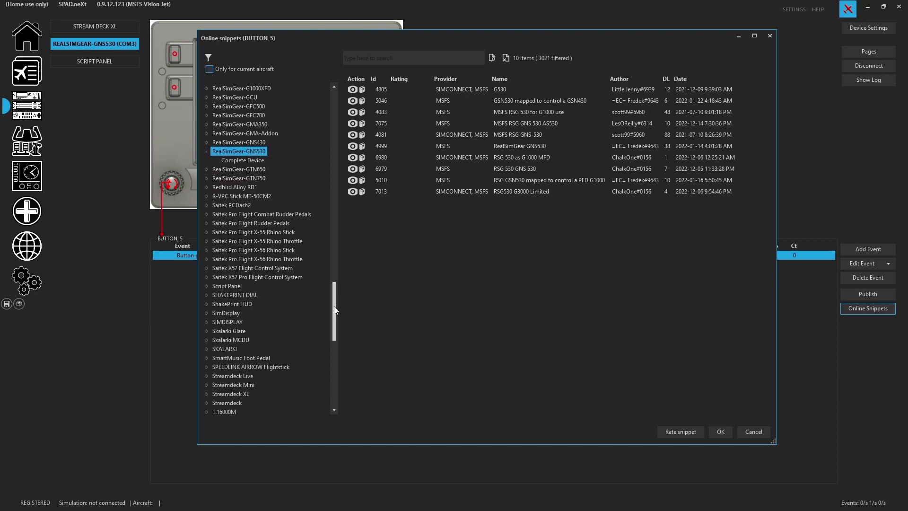
{"action": "left_click", "coordinate": [250, 189]}
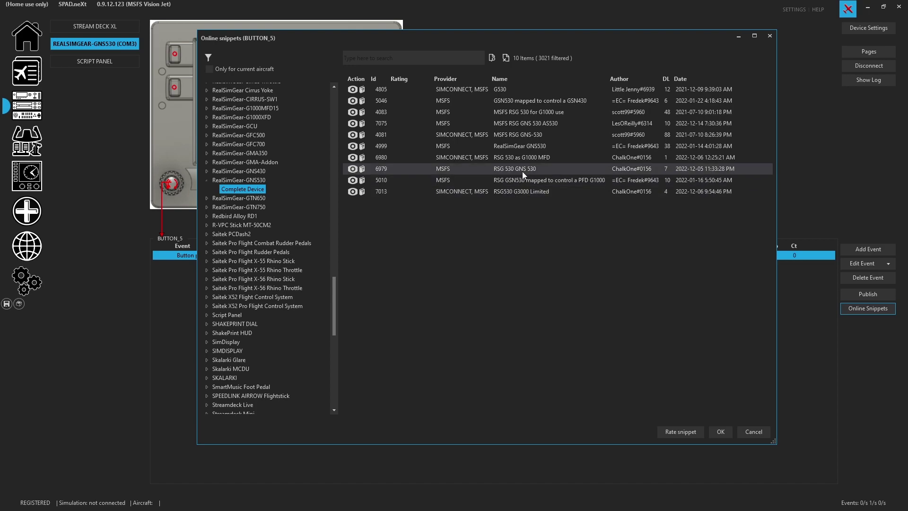
Step: Apply the "MSFS RSG GNS 530 AS530" snippet, replacing all events defined for the device, and save the profile
{"action": "left_click", "coordinate": [521, 126]}
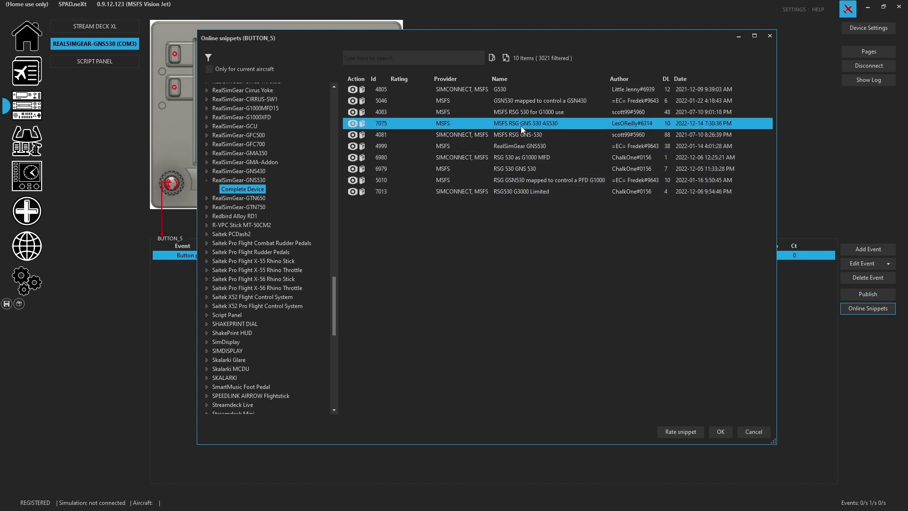
{"action": "double_click", "coordinate": [521, 124]}
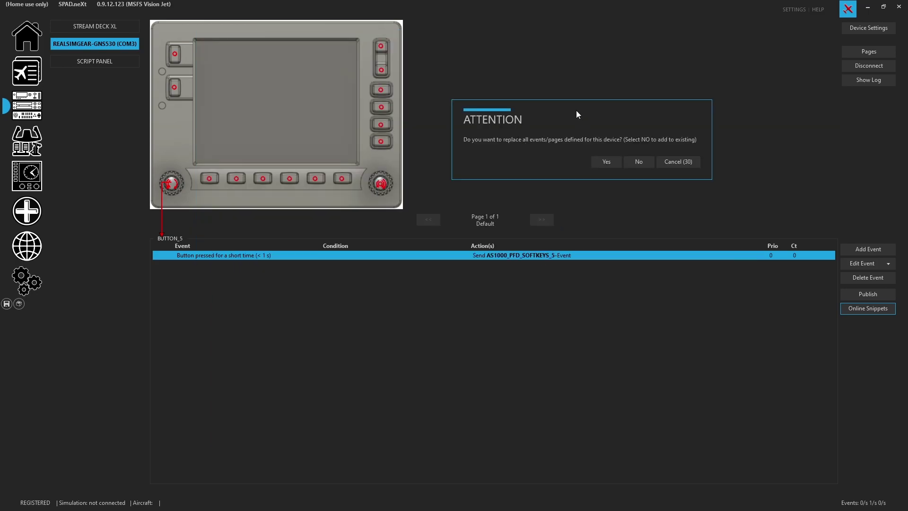
{"action": "left_click_drag", "start_coordinate": [576, 109], "coordinate": [555, 178]}
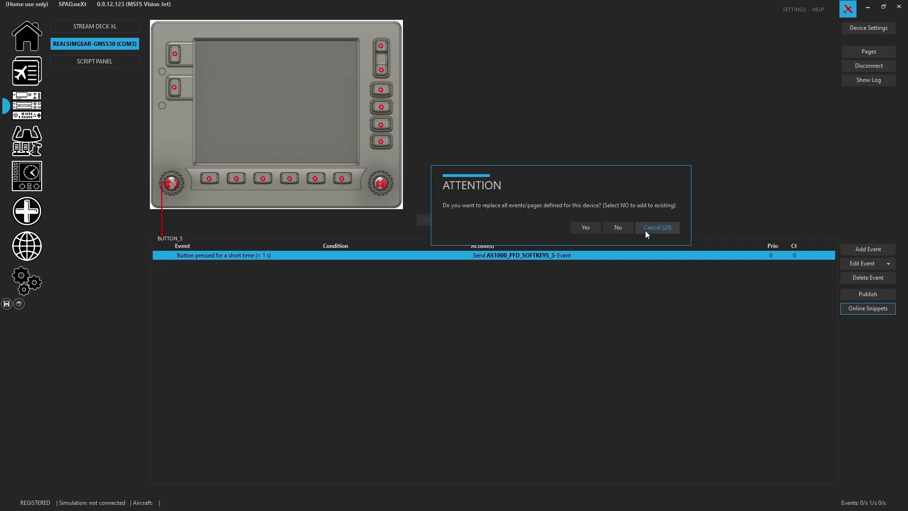
{"action": "left_click", "coordinate": [578, 229]}
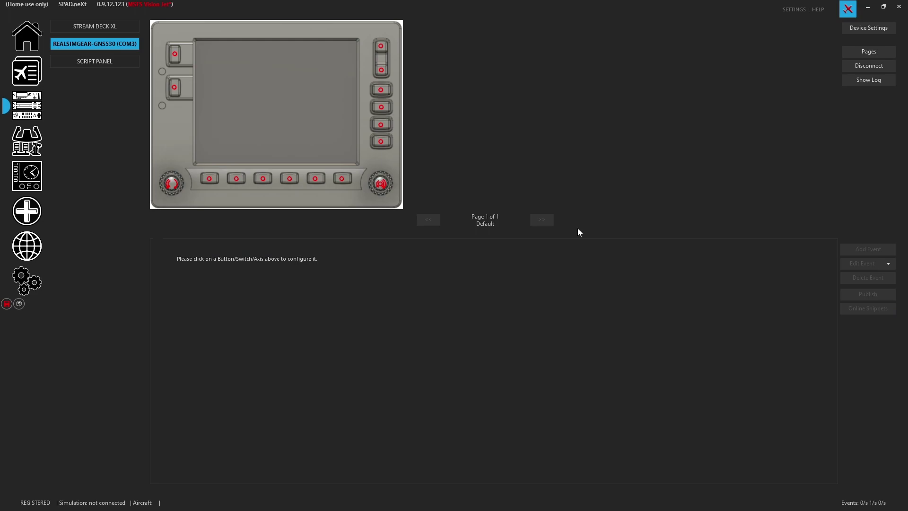
{"action": "left_click", "coordinate": [174, 183]}
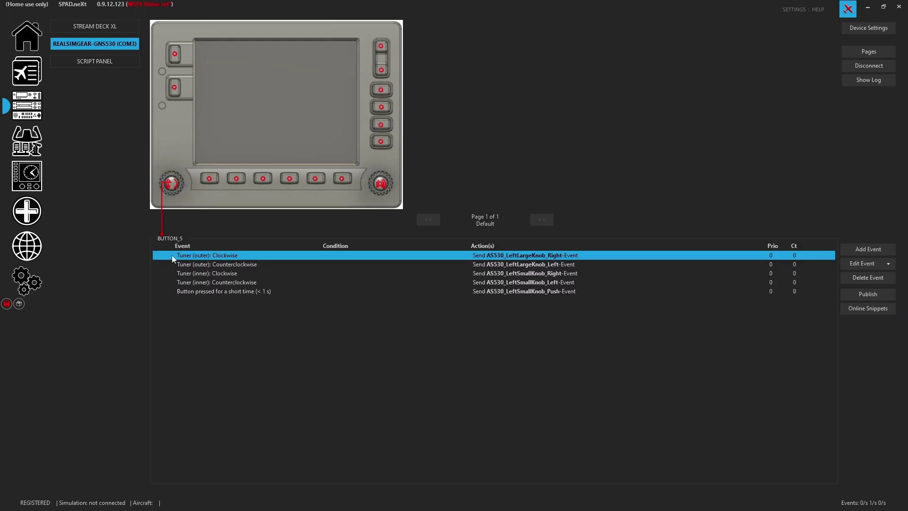
{"action": "left_click", "coordinate": [7, 304]}
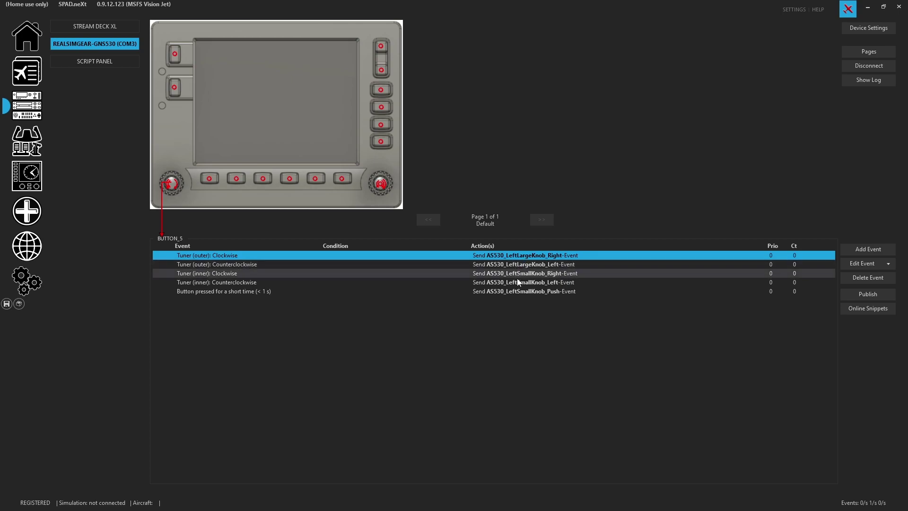
Step: Examine the events assigned to the GNS530's swap buttons, bottom-row buttons, right knob, and right-side function and range buttons
{"action": "left_click", "coordinate": [177, 89]}
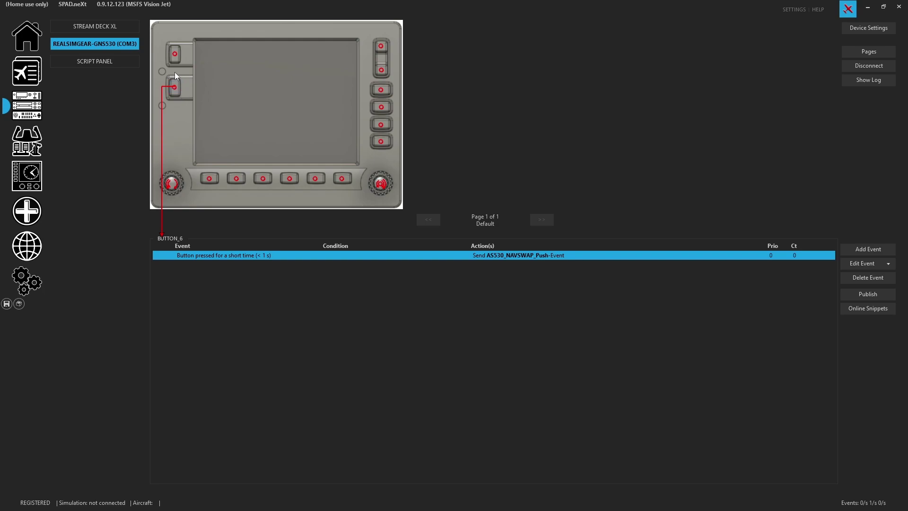
{"action": "left_click", "coordinate": [177, 56]}
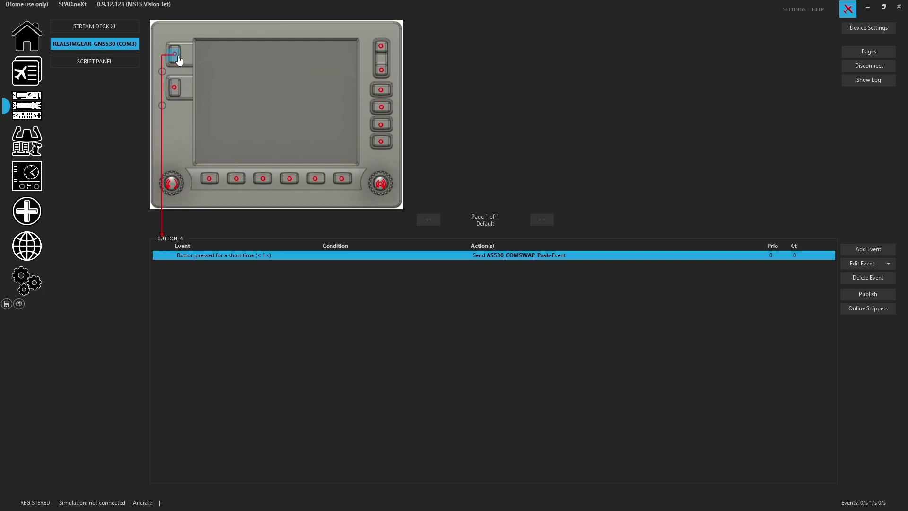
{"action": "left_click", "coordinate": [210, 180]}
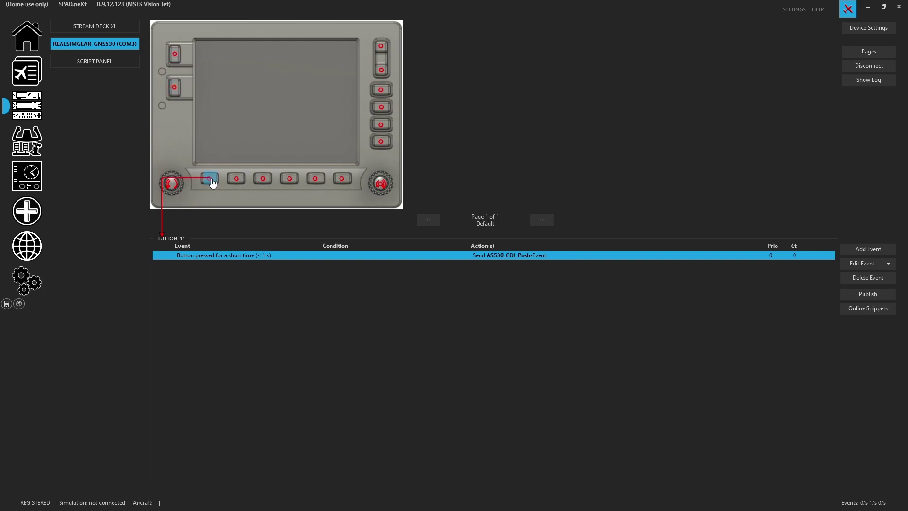
{"action": "left_click", "coordinate": [237, 183]}
{"action": "left_click", "coordinate": [342, 185]}
{"action": "left_click", "coordinate": [376, 190]}
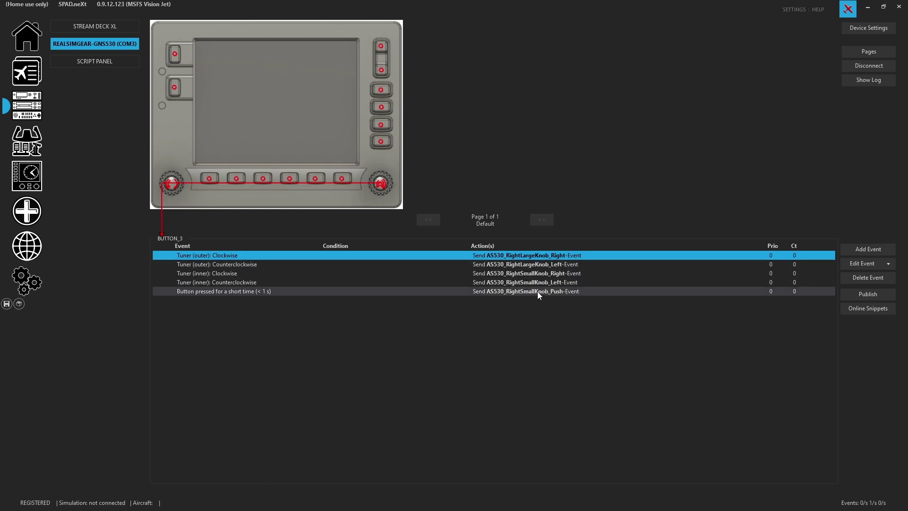
{"action": "left_click", "coordinate": [380, 142]}
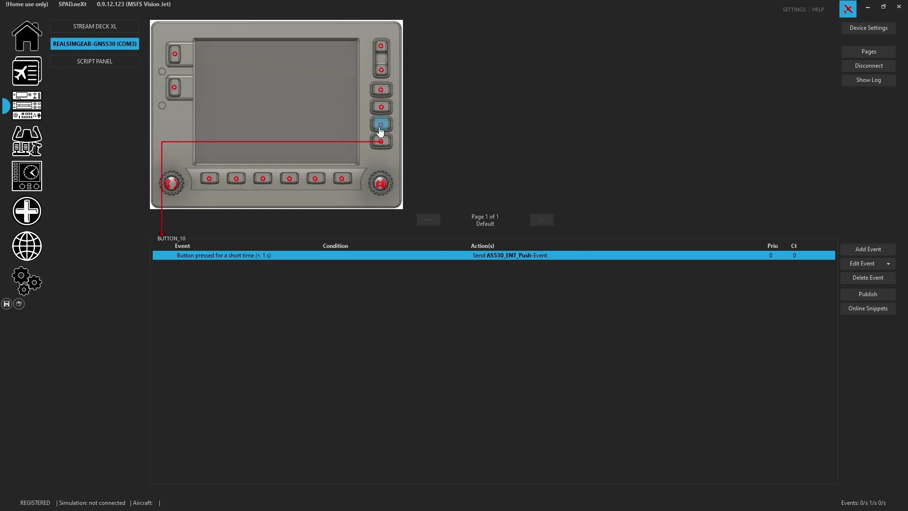
{"action": "left_click", "coordinate": [381, 124]}
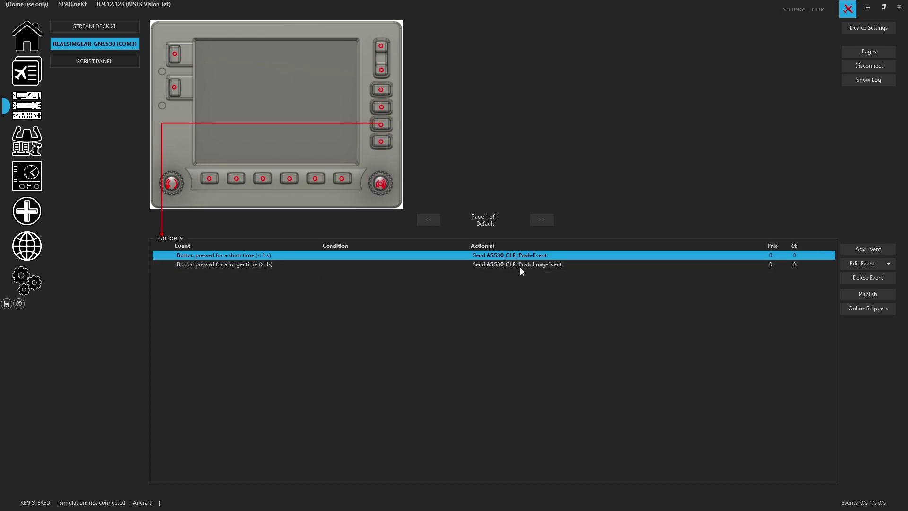
{"action": "left_click", "coordinate": [386, 111]}
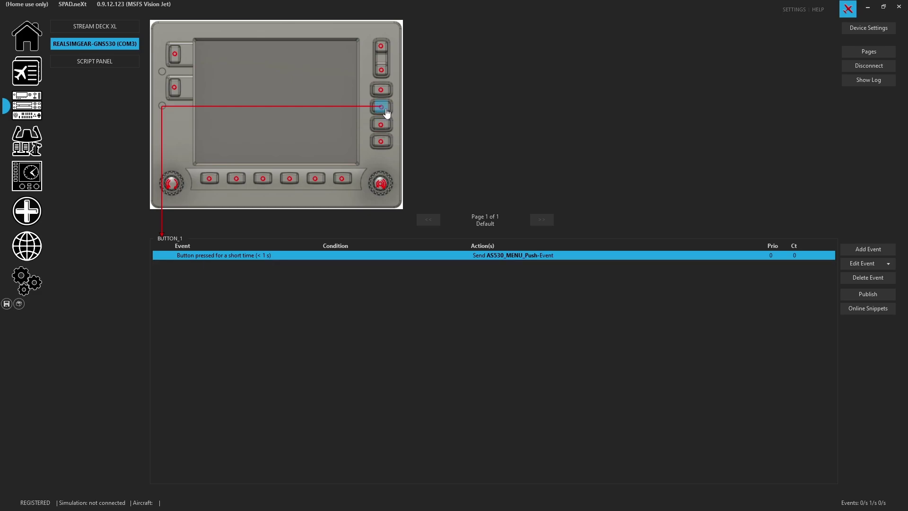
{"action": "left_click", "coordinate": [385, 97]}
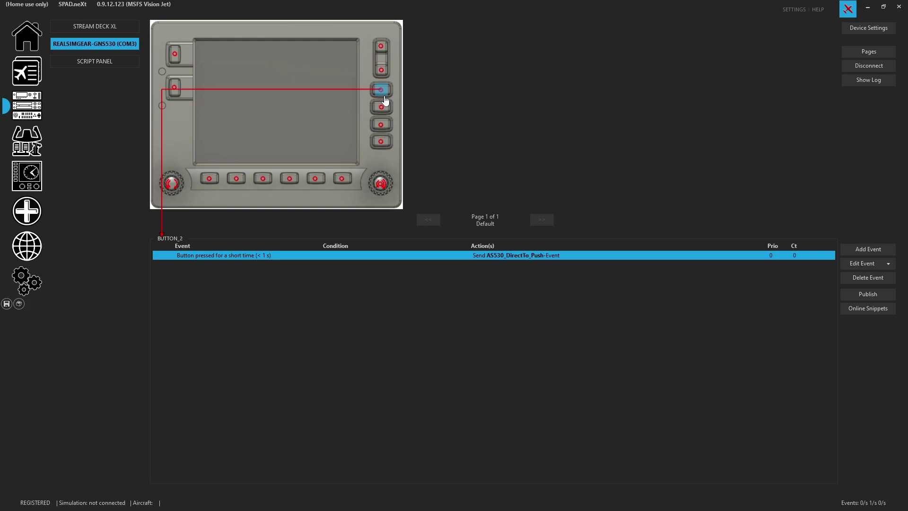
{"action": "left_click", "coordinate": [381, 71]}
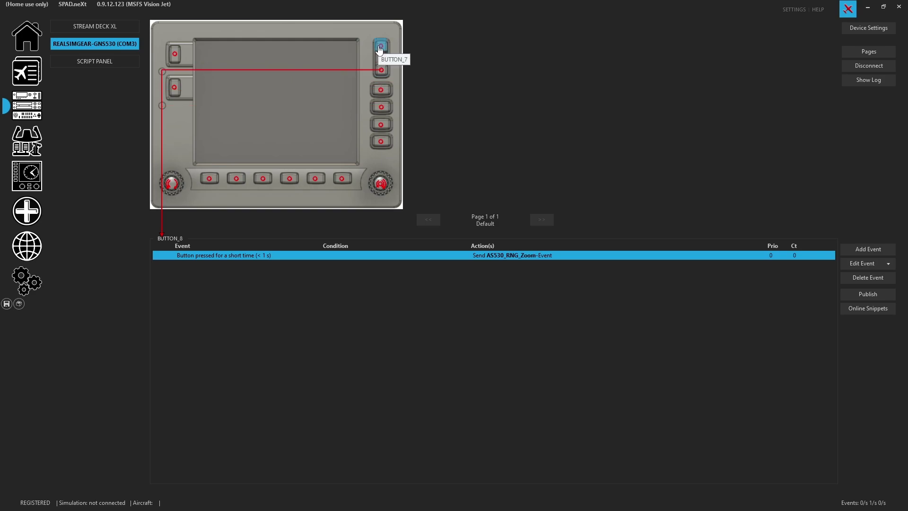
{"action": "left_click", "coordinate": [381, 47]}
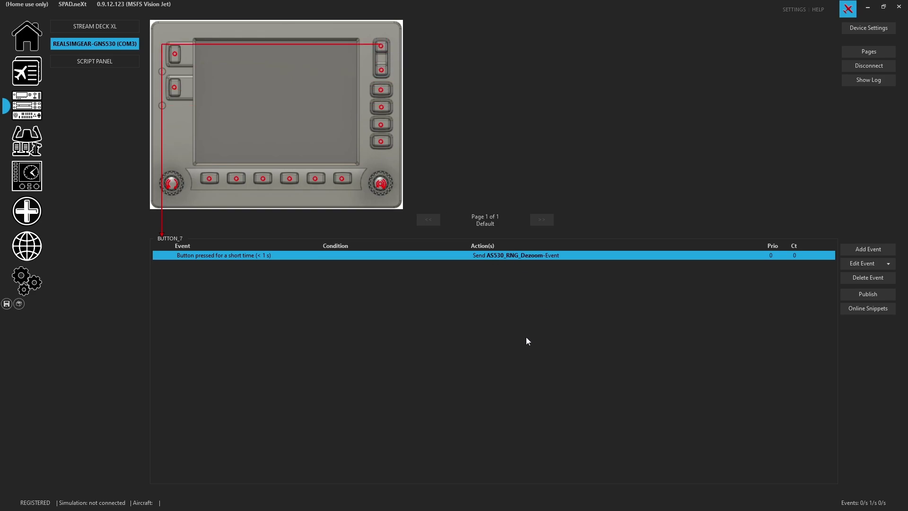